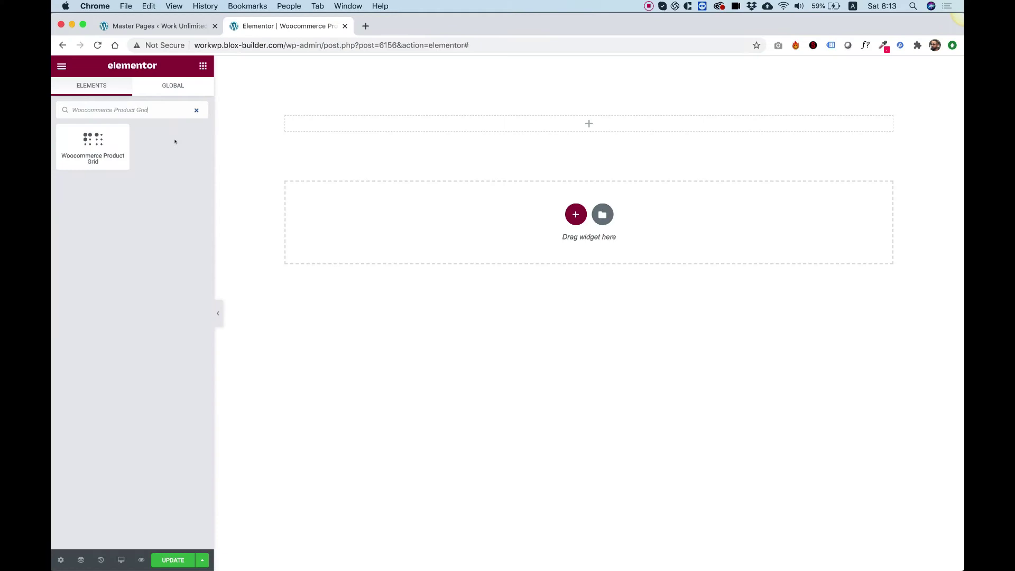
# Step: Place the product grid widget and set its Posts Query post type to Product
pyautogui.moveTo(80, 143); pyautogui.dragTo(524, 120)
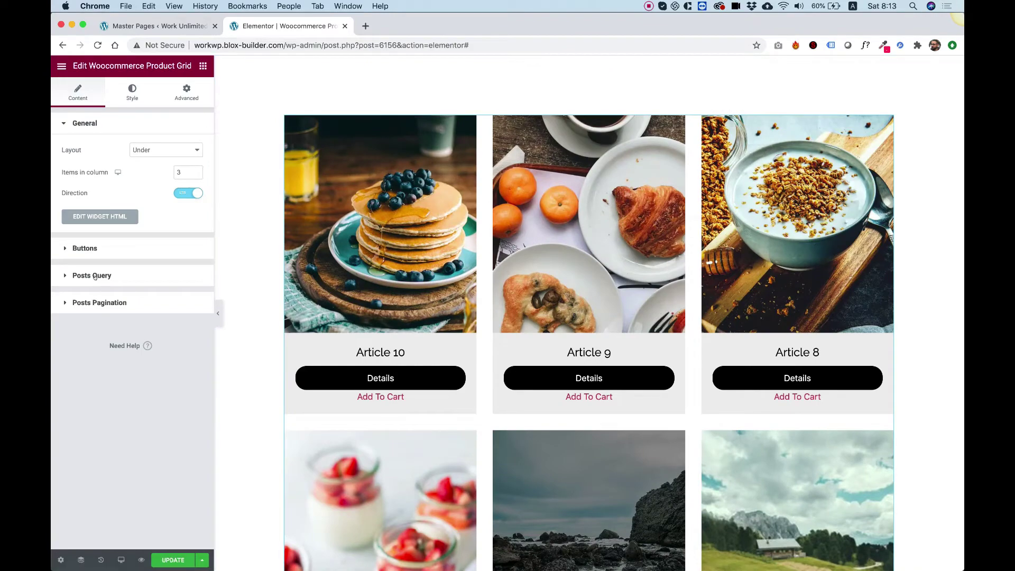
pyautogui.click(93, 275)
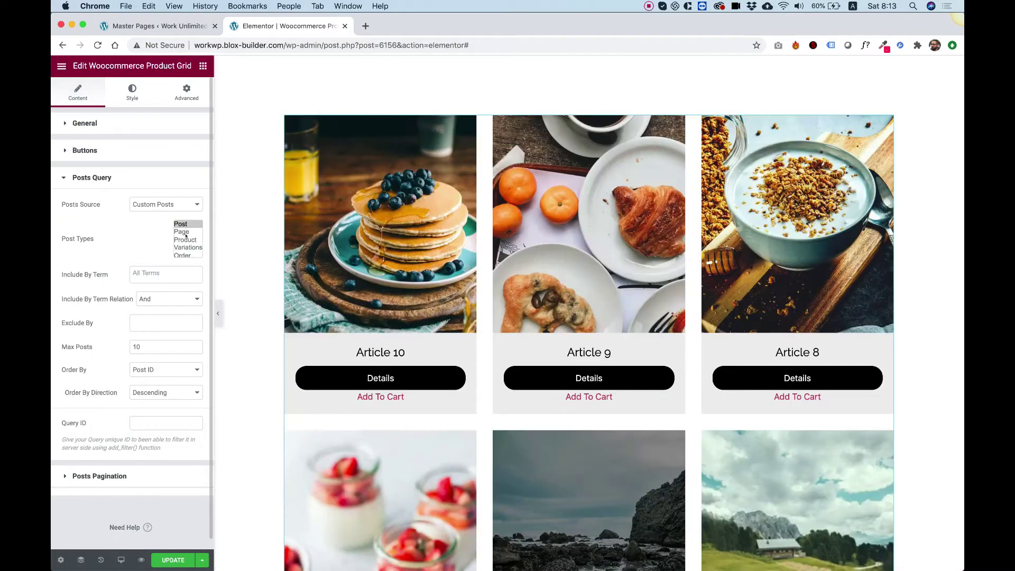
pyautogui.click(186, 240)
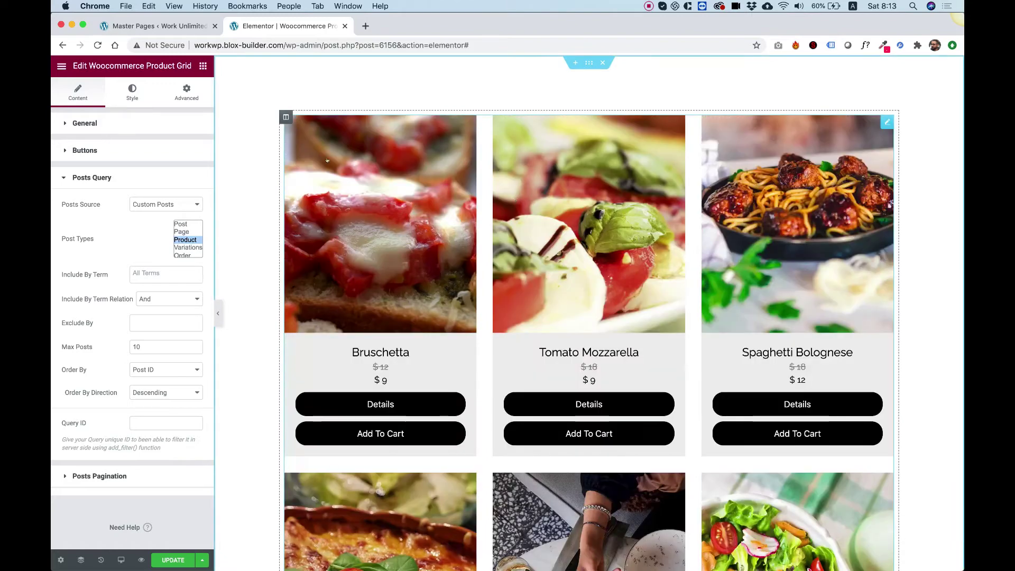
# Step: Preview Overlay, Under Overlap, Partial Overlay and Reveal from Bottom layouts, then choose Side by Side
pyautogui.click(92, 123)
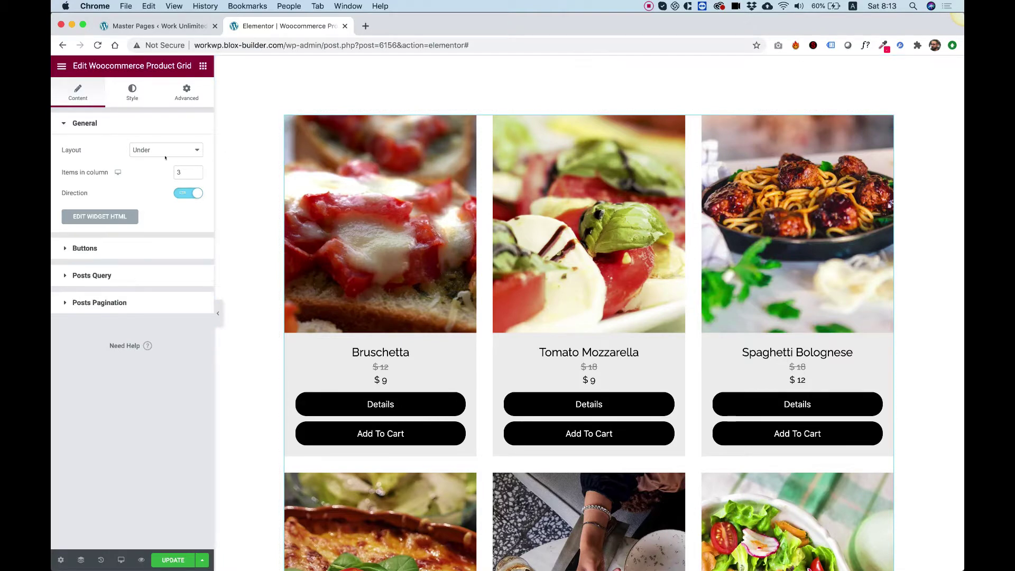
pyautogui.click(152, 150)
pyautogui.click(148, 159)
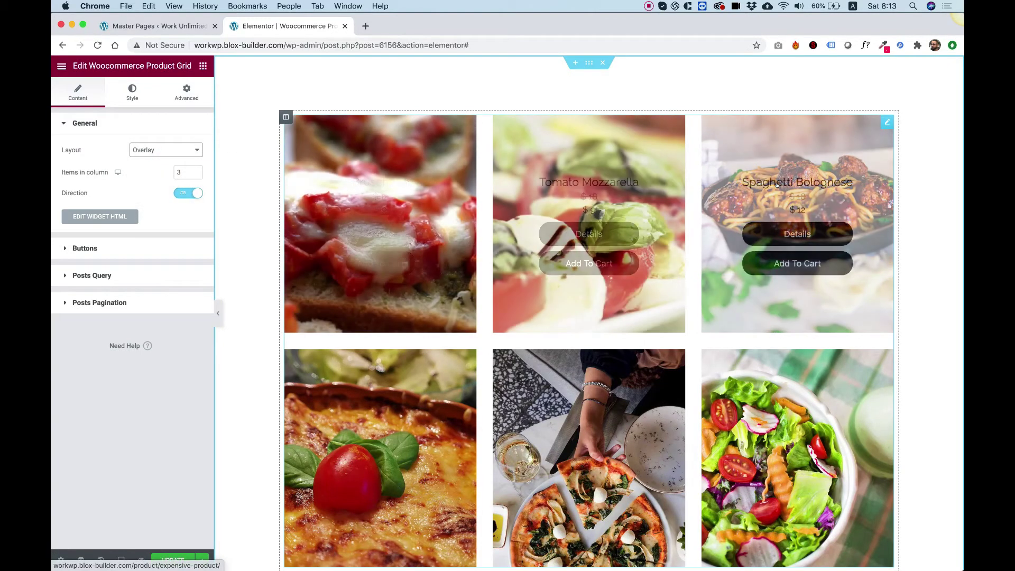
pyautogui.click(143, 154)
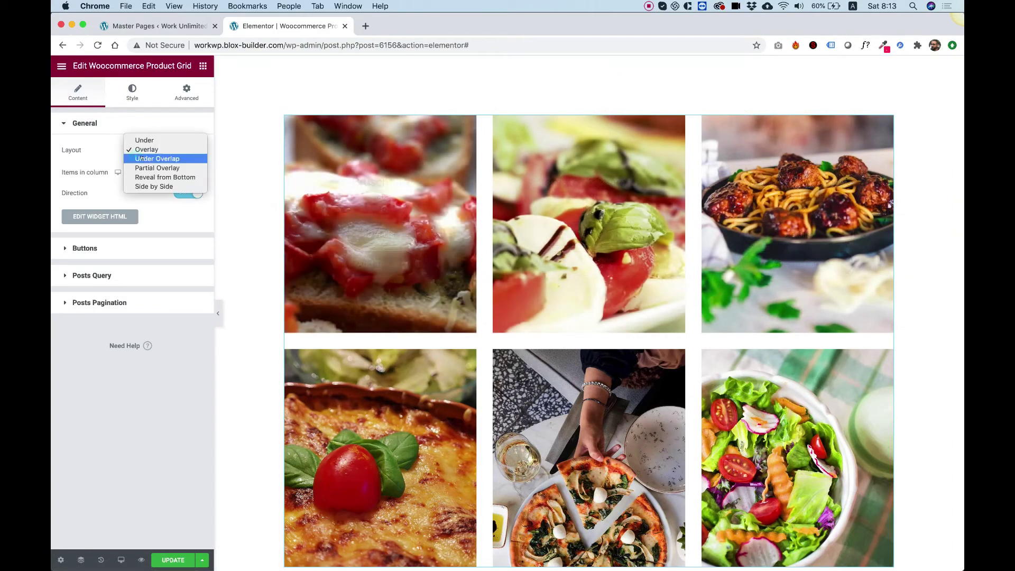
pyautogui.click(160, 158)
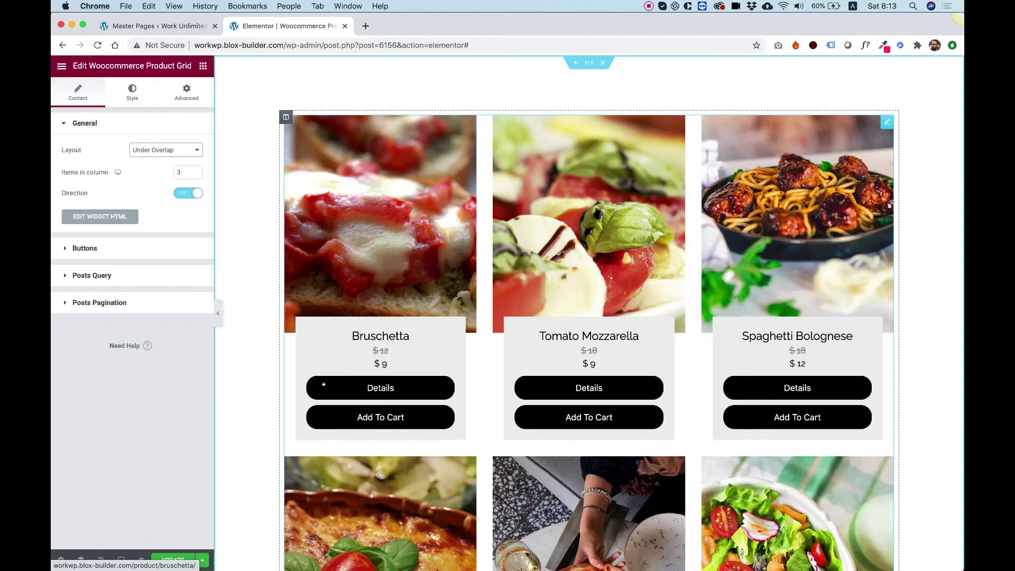
pyautogui.click(154, 150)
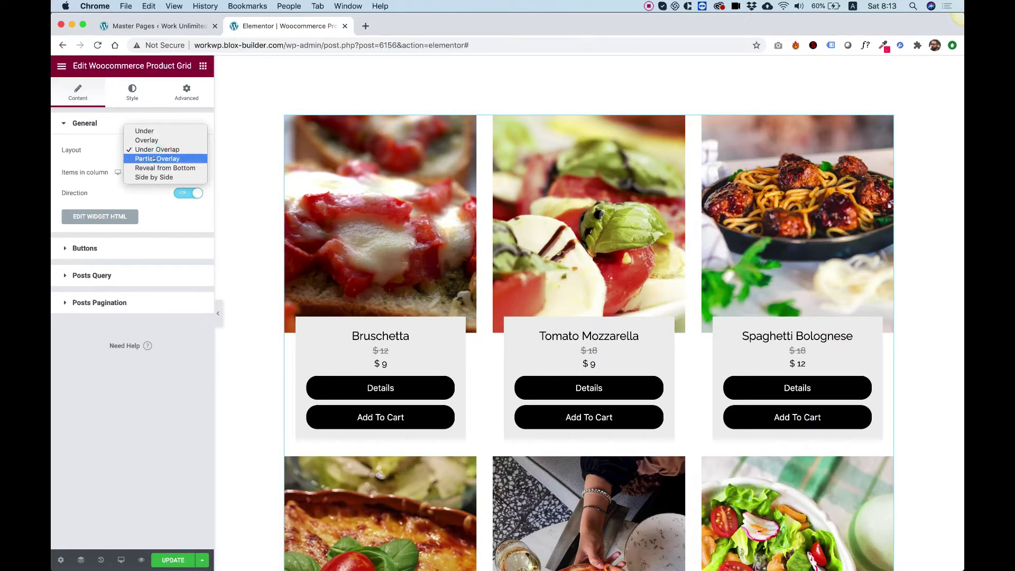
pyautogui.click(154, 159)
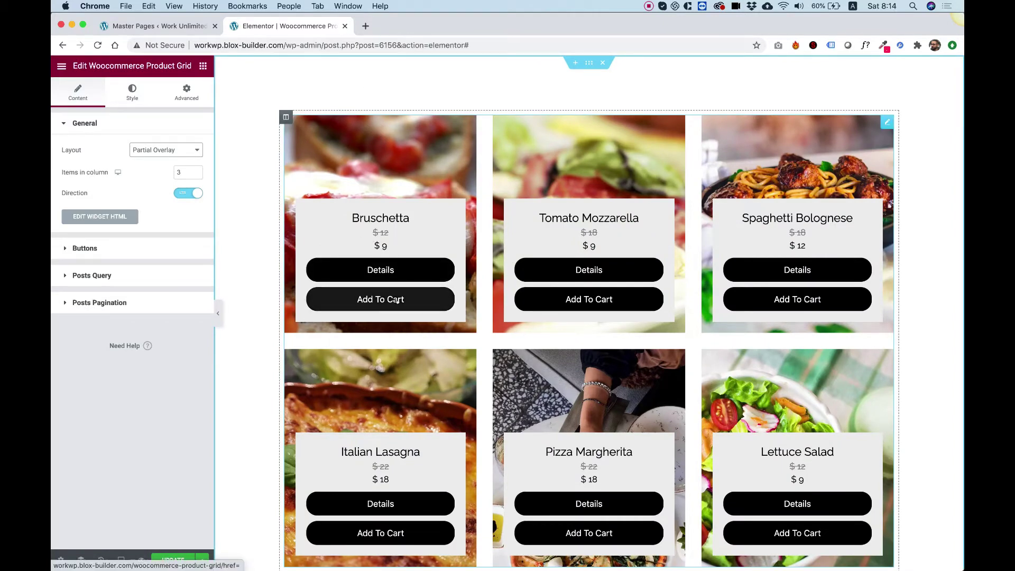
pyautogui.click(150, 151)
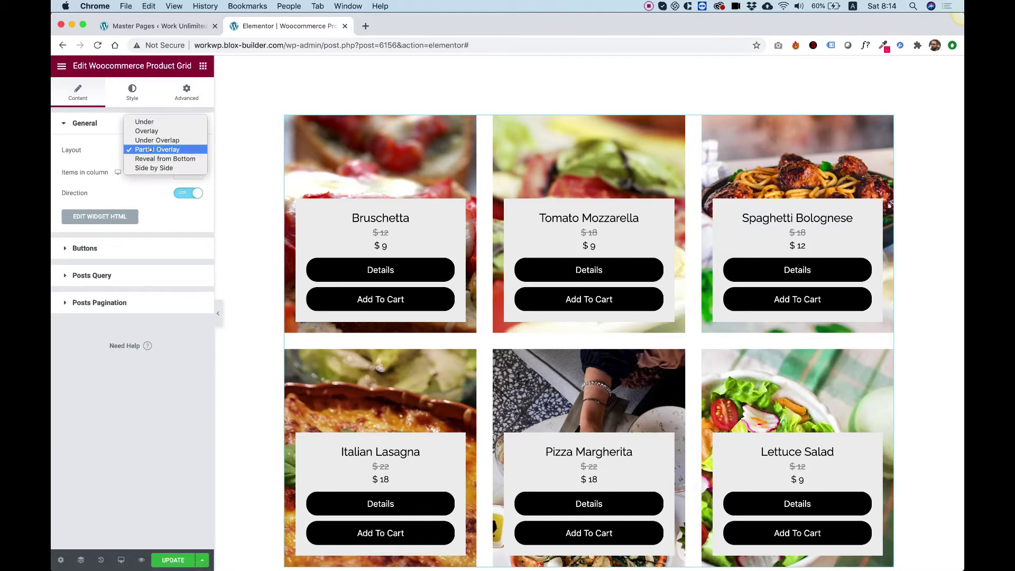
pyautogui.click(159, 158)
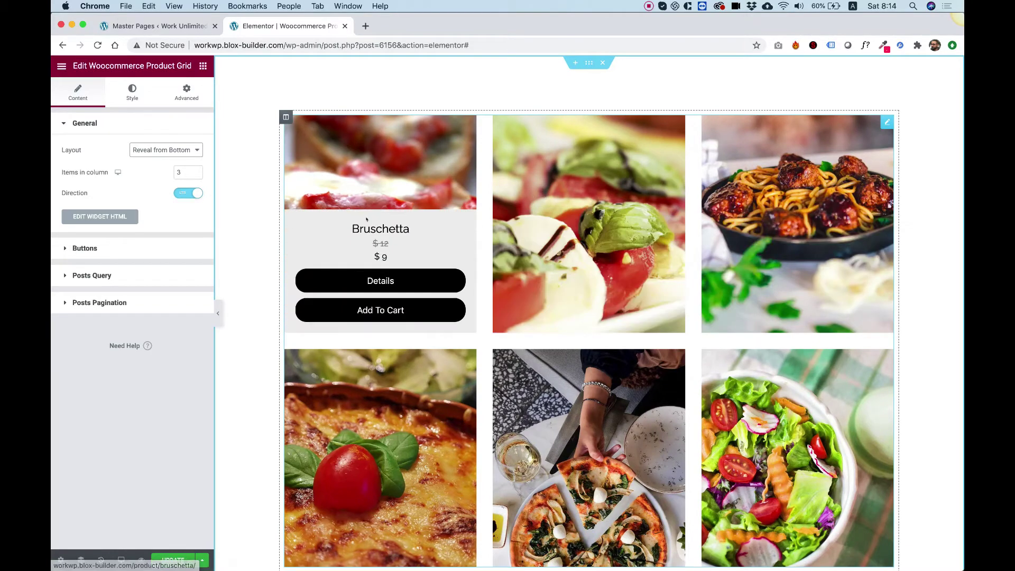
pyautogui.click(166, 150)
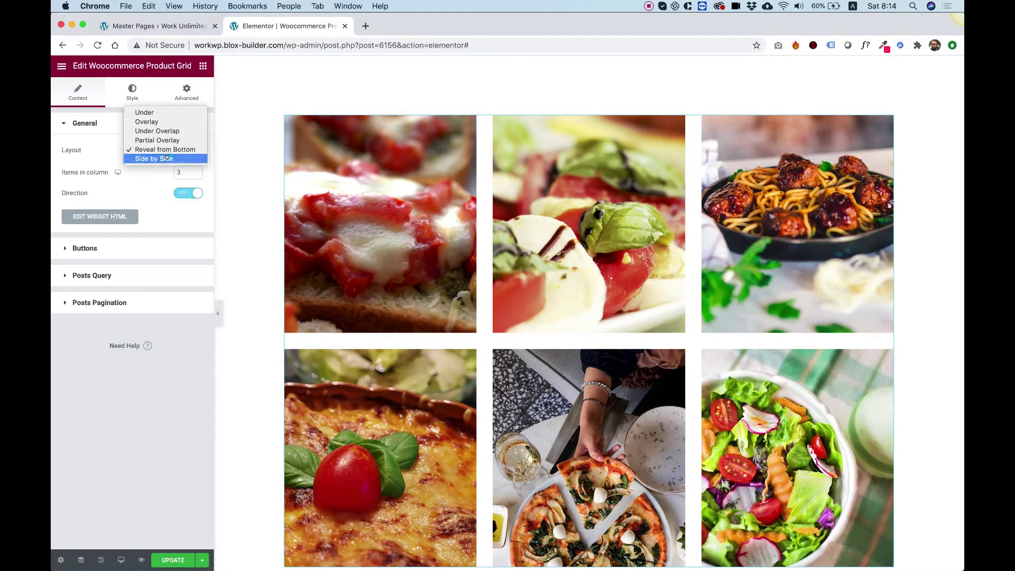
pyautogui.click(167, 158)
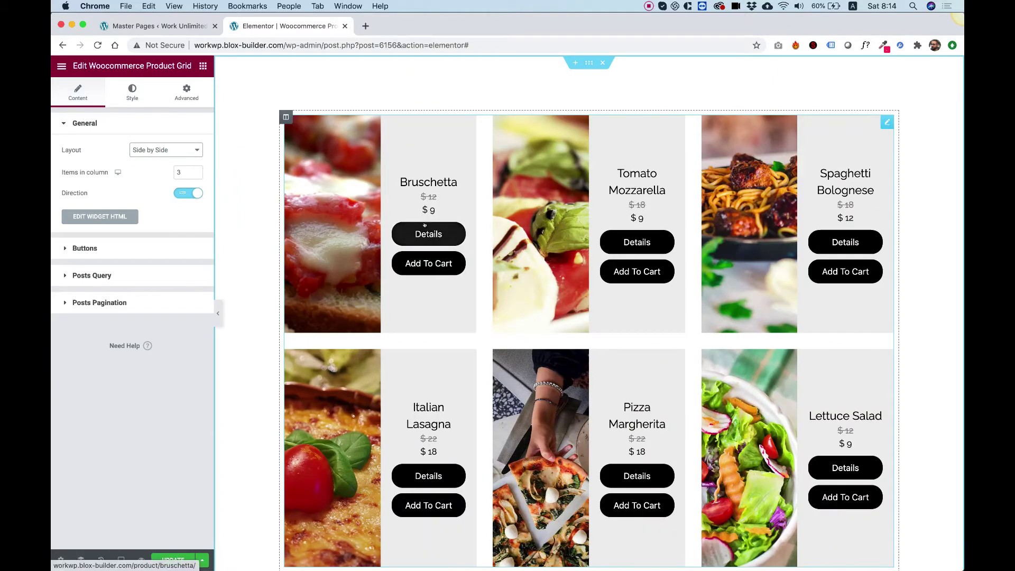
# Step: Set Items in column to 2, preview the RTL direction, then restore left-to-right
pyautogui.doubleClick(181, 169)
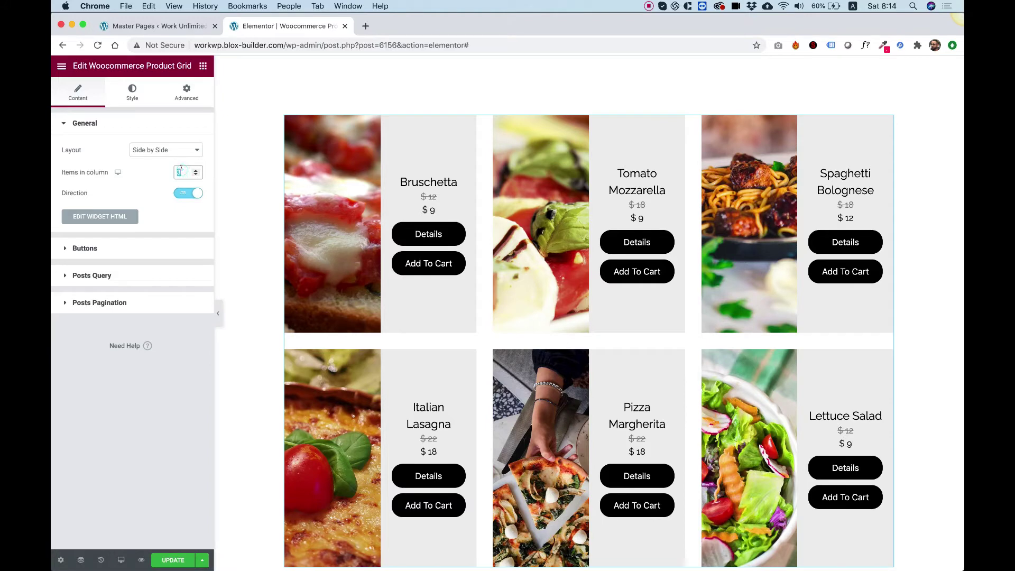
pyautogui.write('2')
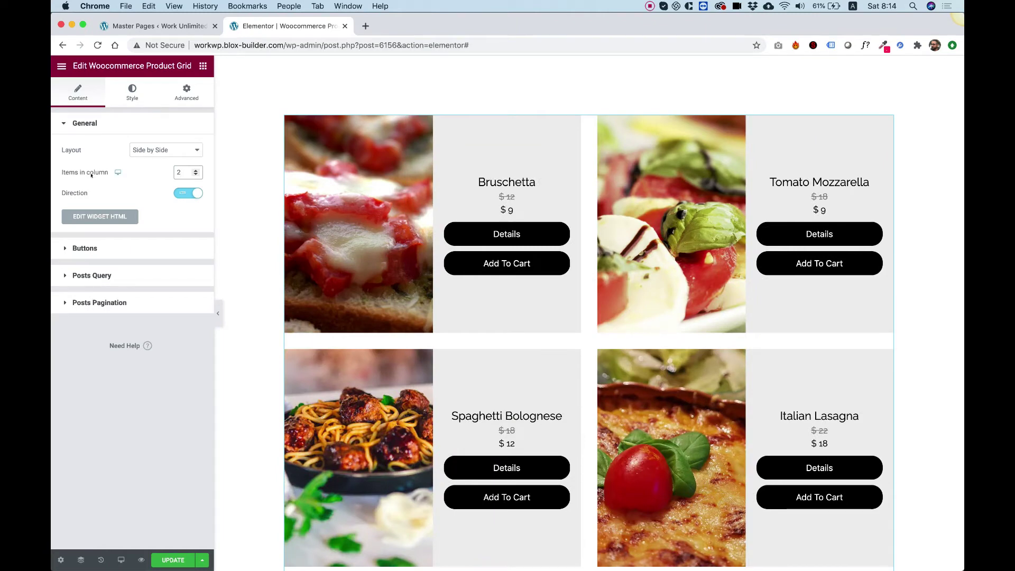
pyautogui.click(118, 173)
pyautogui.click(184, 194)
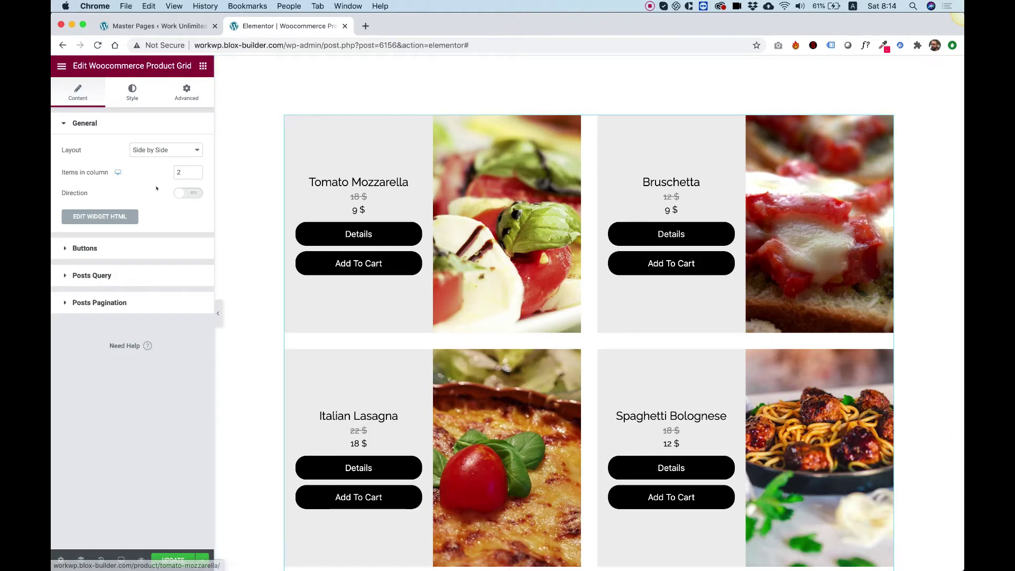
pyautogui.click(177, 194)
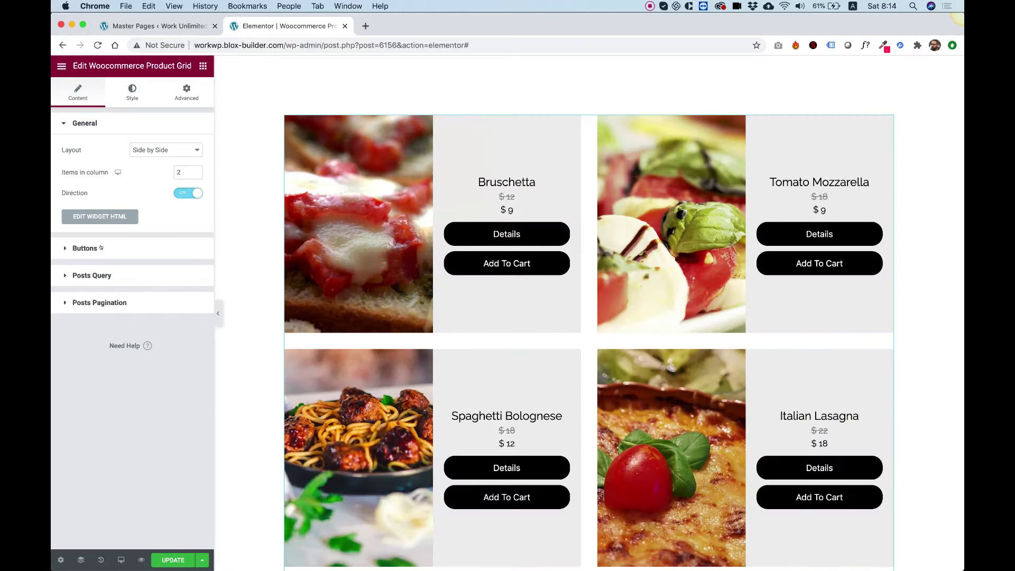
# Step: Switch off Show Add To Cart Button so only Details remains, then move to Style settings
pyautogui.click(101, 248)
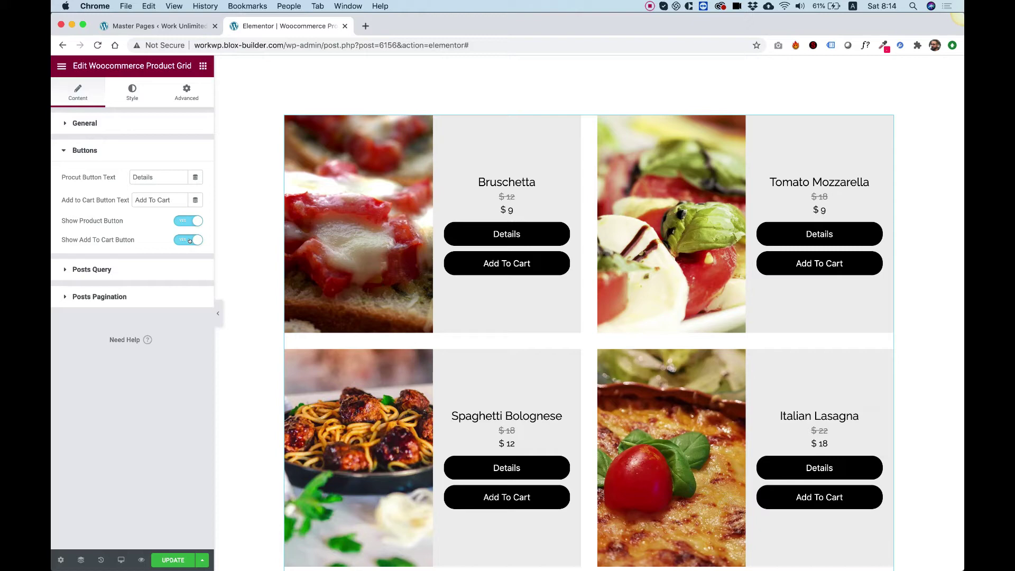
pyautogui.click(190, 241)
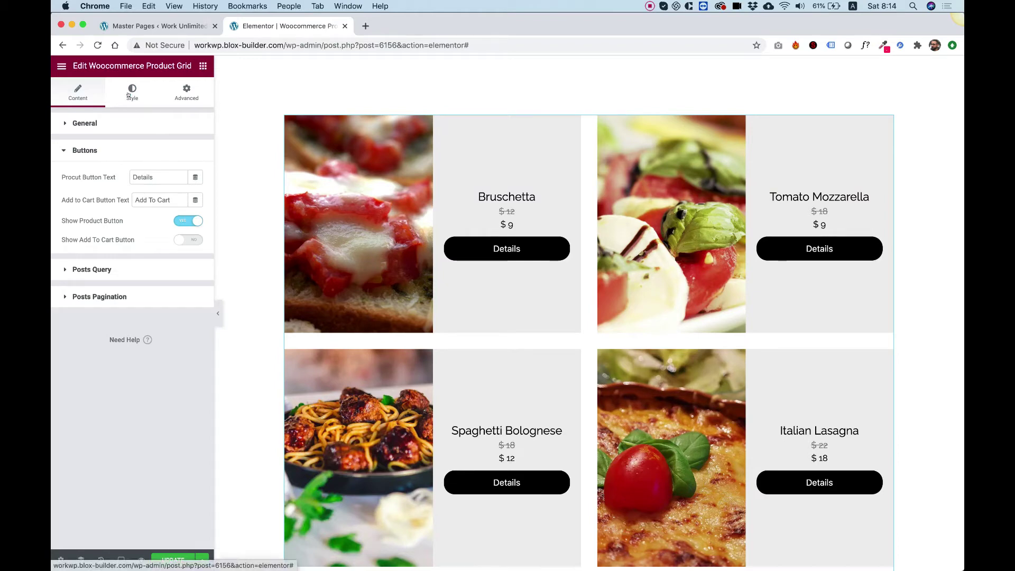
pyautogui.click(128, 95)
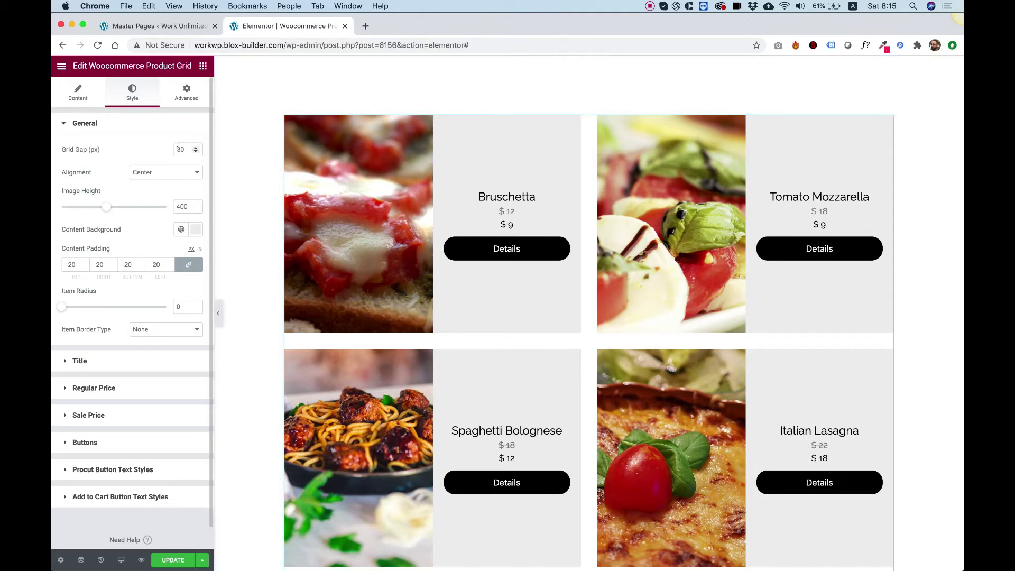
# Step: Set the item gap to 5, image height to about 295, and a light grey card background
pyautogui.click(177, 149)
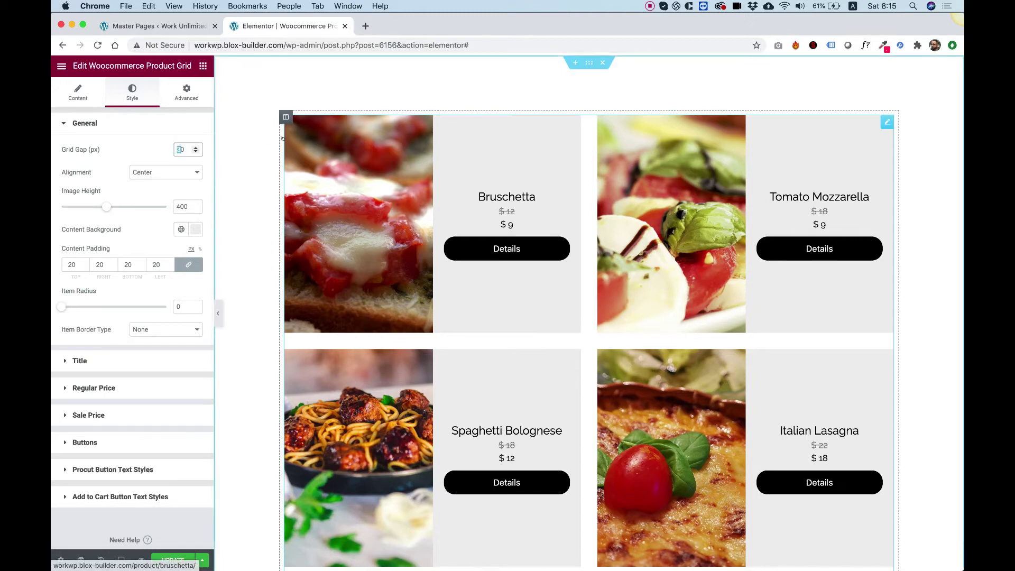
pyautogui.write('5')
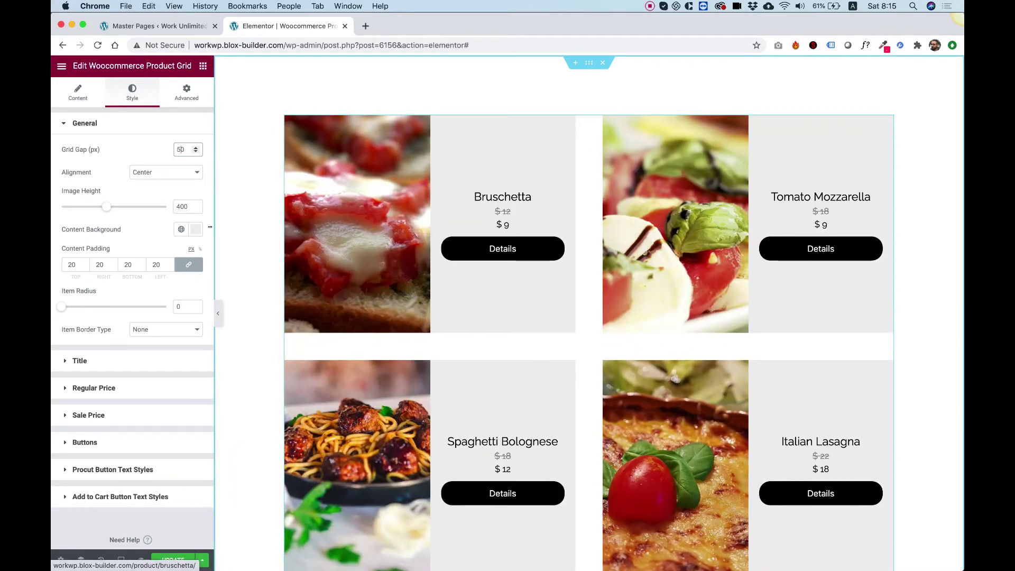
pyautogui.moveTo(105, 206); pyautogui.dragTo(90, 207)
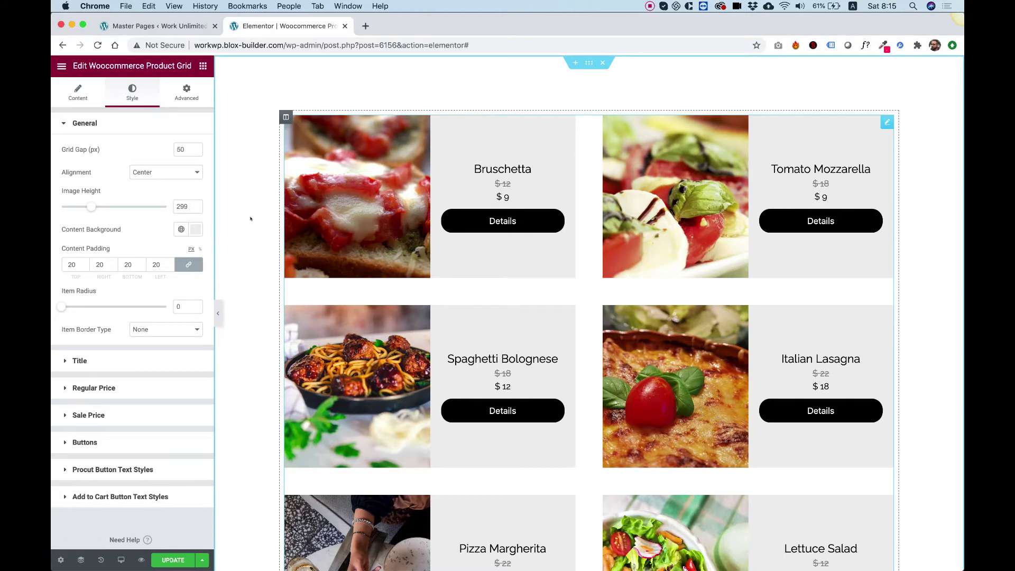
pyautogui.click(195, 229)
pyautogui.click(154, 274)
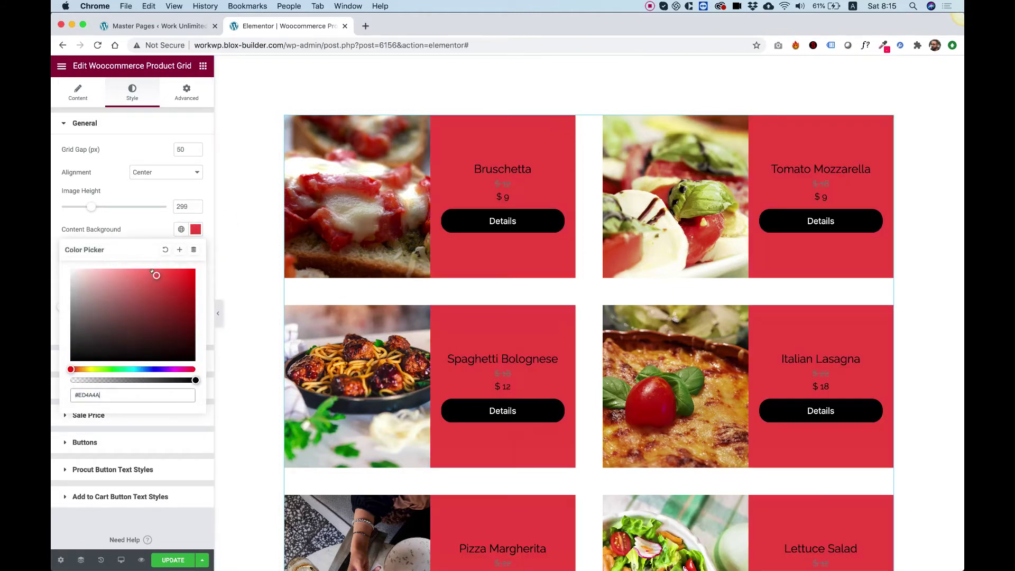
pyautogui.moveTo(141, 271); pyautogui.dragTo(67, 277)
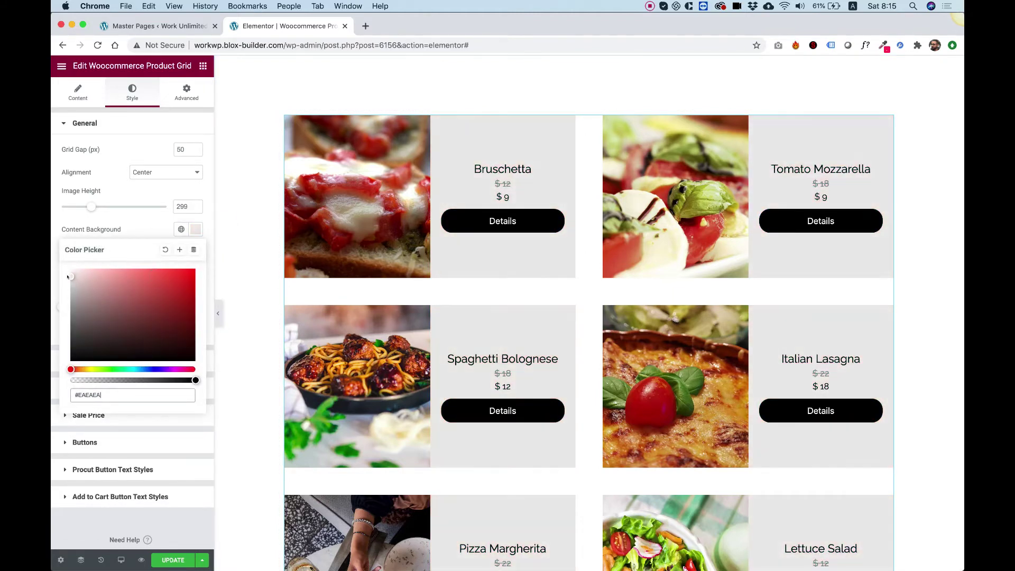
pyautogui.click(140, 238)
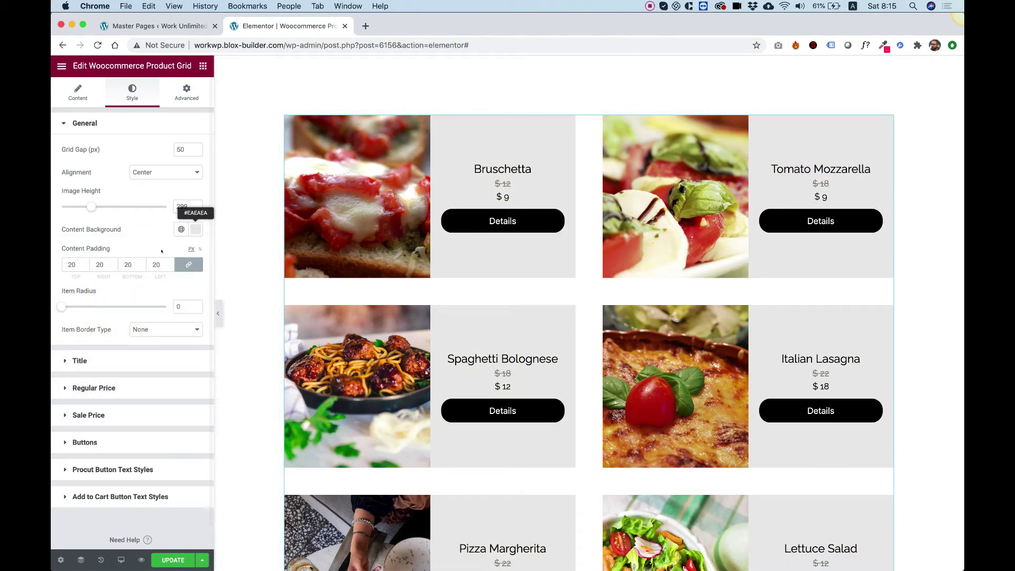
# Step: Give the cards 30 px content padding, 30 px corner radius and a solid border
pyautogui.click(73, 266)
pyautogui.press('Up')
pyautogui.press('Up')
pyautogui.press('Up')
pyautogui.press('Up')
pyautogui.press('Up')
pyautogui.press('Up')
pyautogui.press('Up')
pyautogui.press('Up')
pyautogui.press('Up')
pyautogui.press('Up')
pyautogui.press('Up')
pyautogui.press('Up')
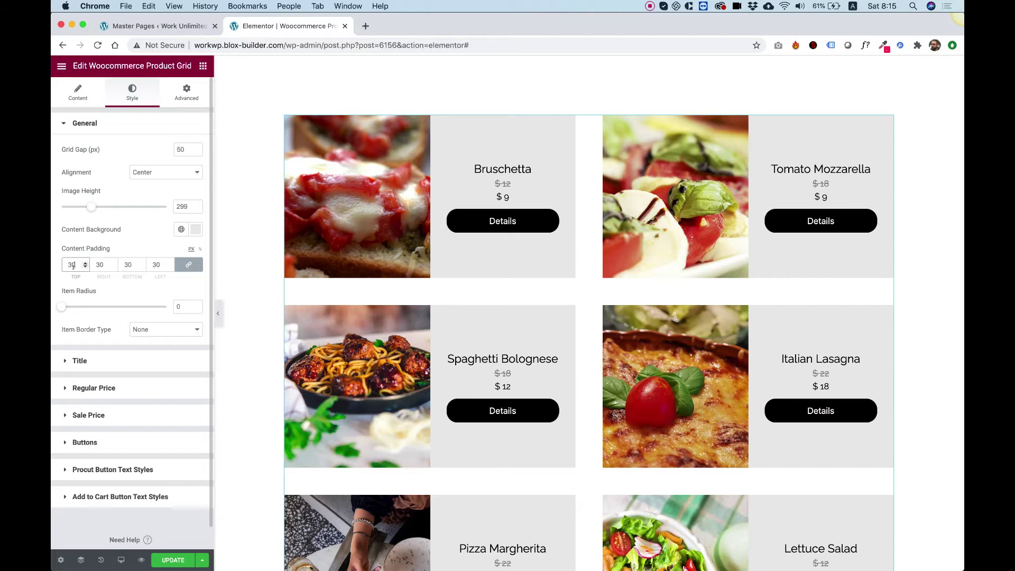
pyautogui.press('Down')
pyautogui.press('Down')
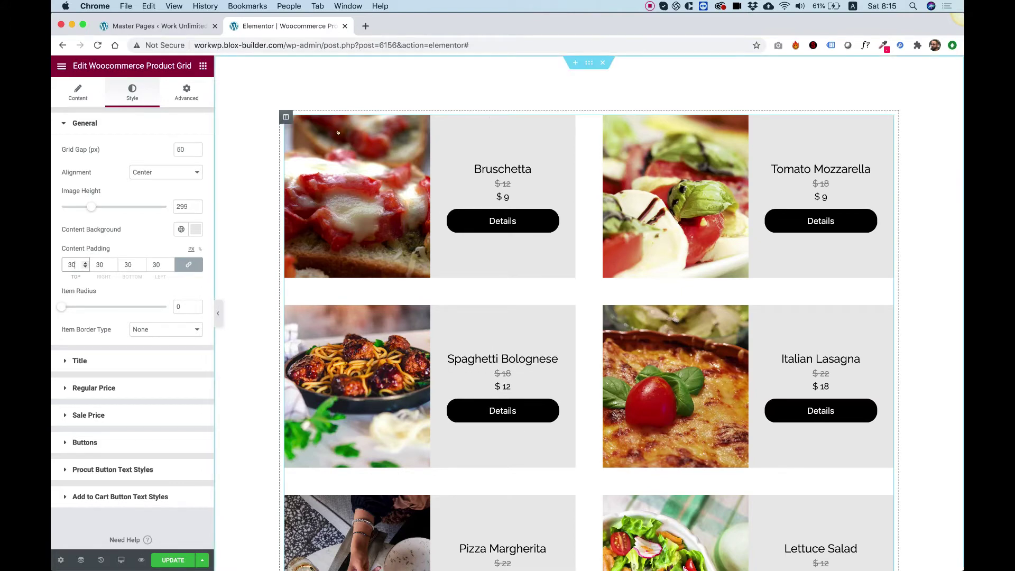
pyautogui.moveTo(59, 306); pyautogui.dragTo(89, 307)
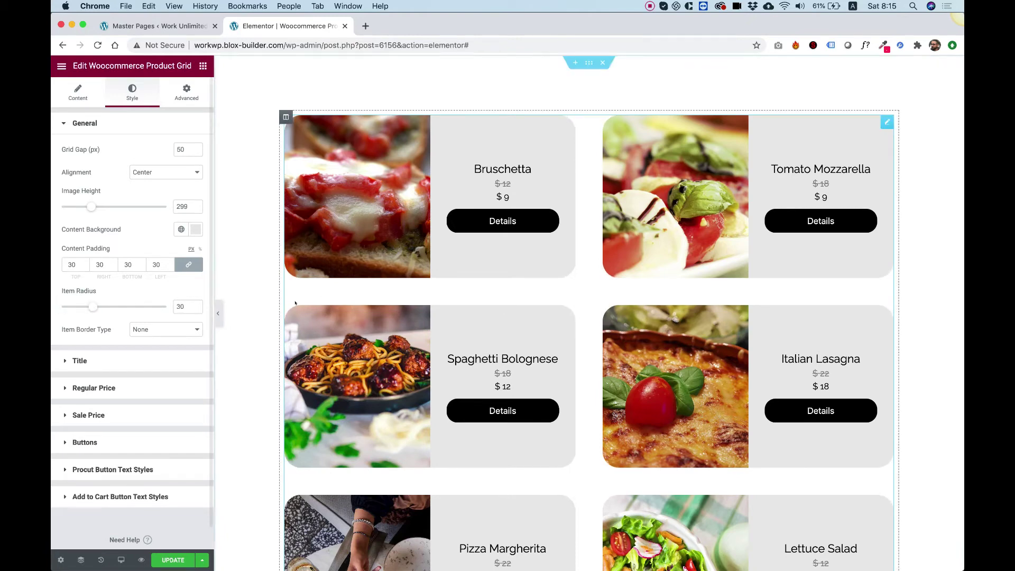
pyautogui.click(142, 329)
pyautogui.click(142, 338)
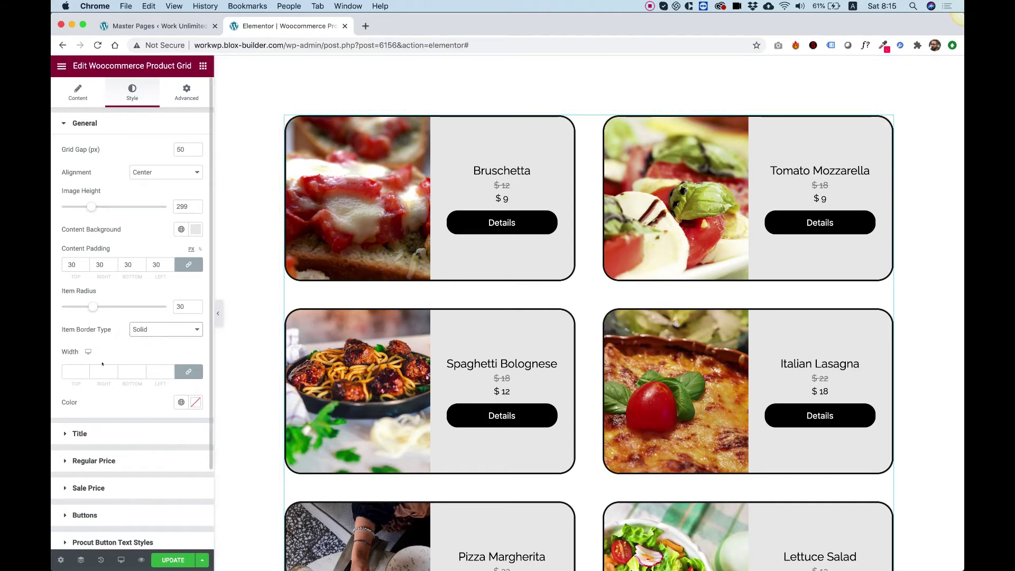
pyautogui.scroll(-2, 113, 365)
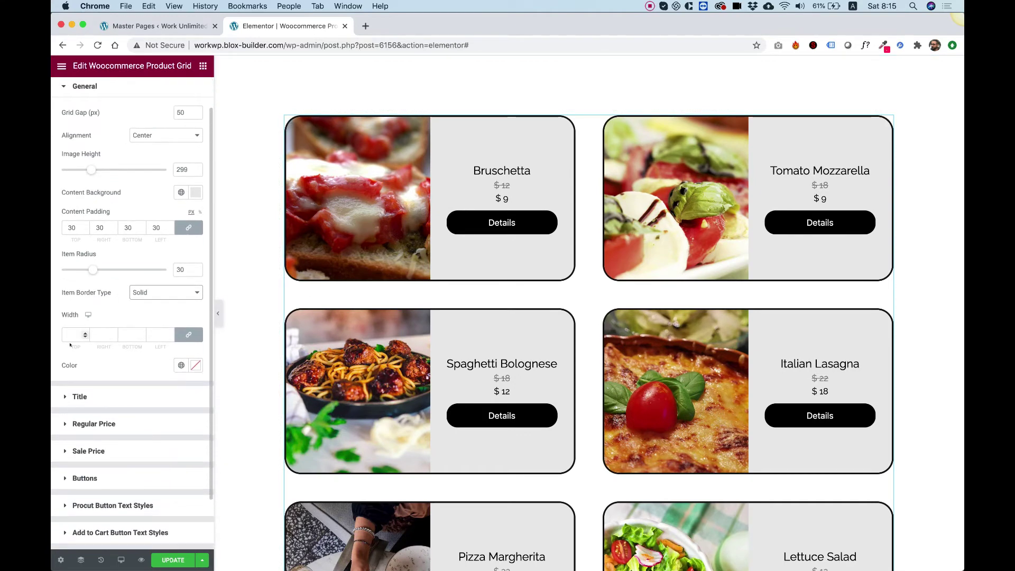
pyautogui.click(79, 396)
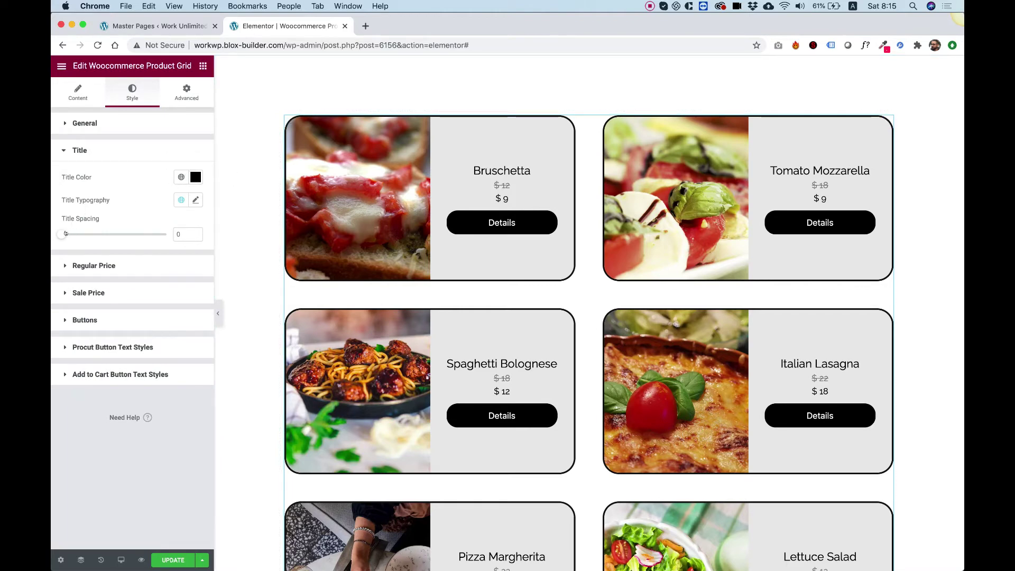
# Step: Set title spacing to 0 and color the sale prices red
pyautogui.moveTo(59, 235); pyautogui.dragTo(55, 234)
pyautogui.click(99, 264)
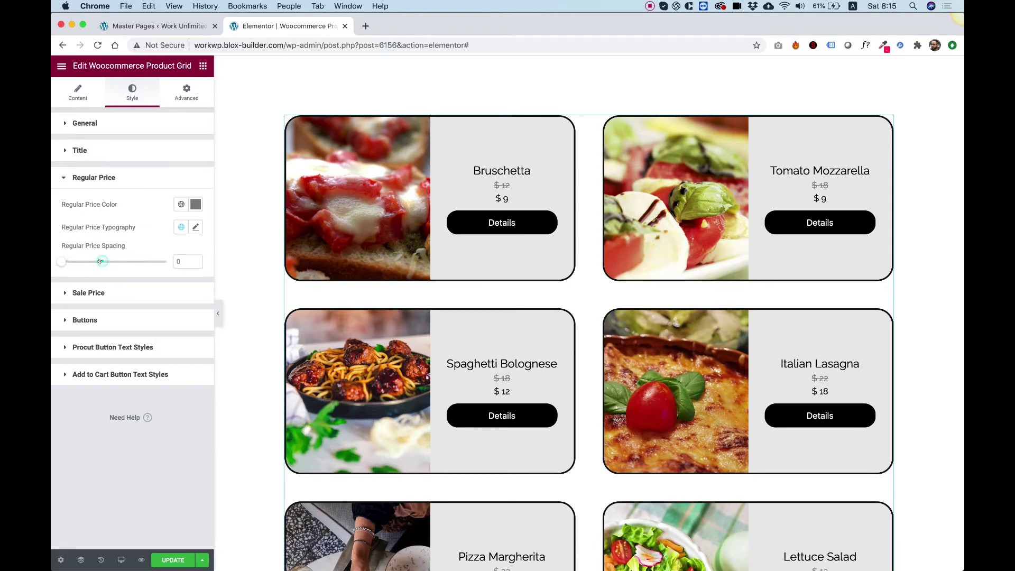
pyautogui.click(104, 292)
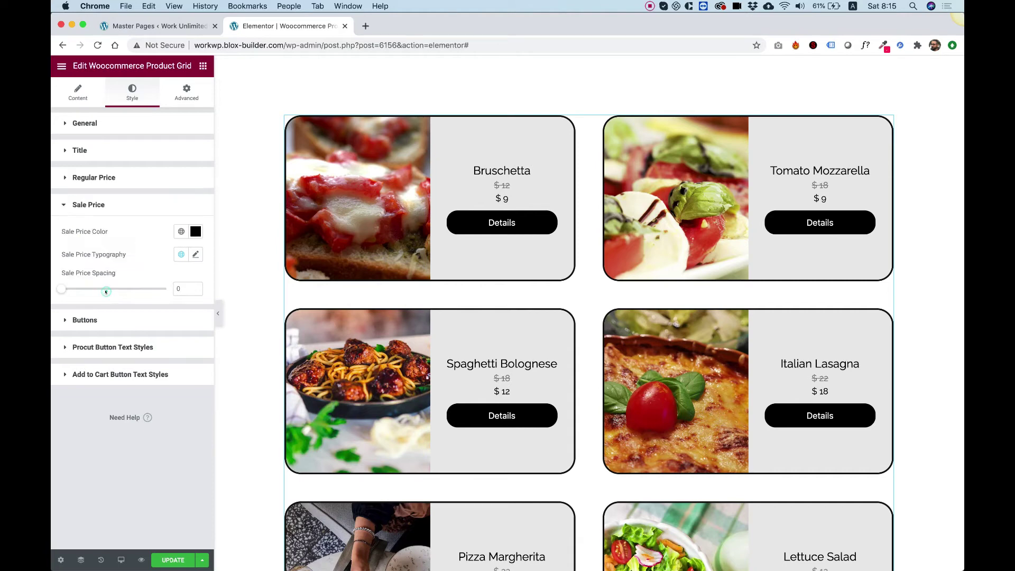
pyautogui.click(195, 231)
pyautogui.moveTo(169, 272); pyautogui.dragTo(205, 272)
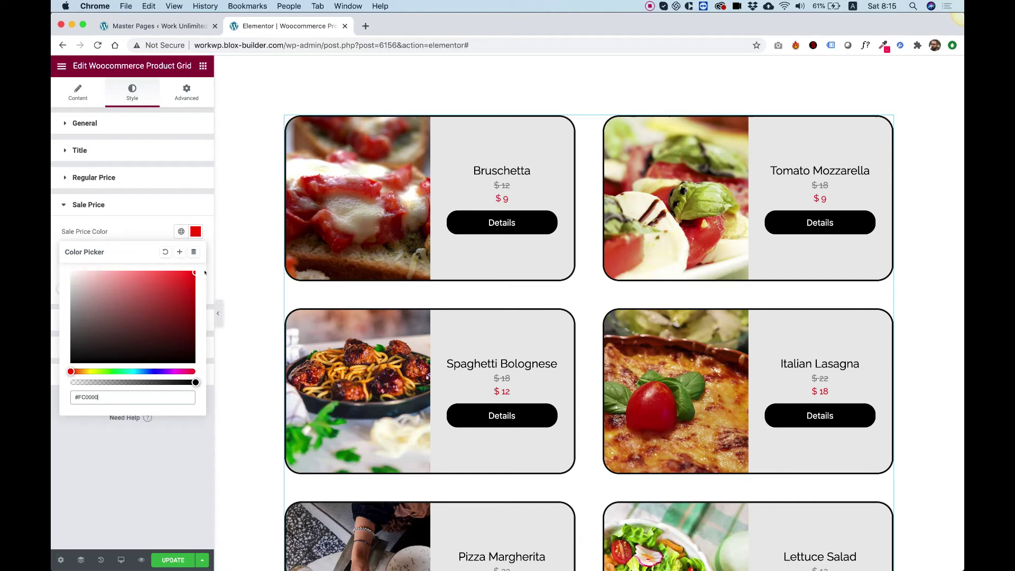
pyautogui.click(214, 239)
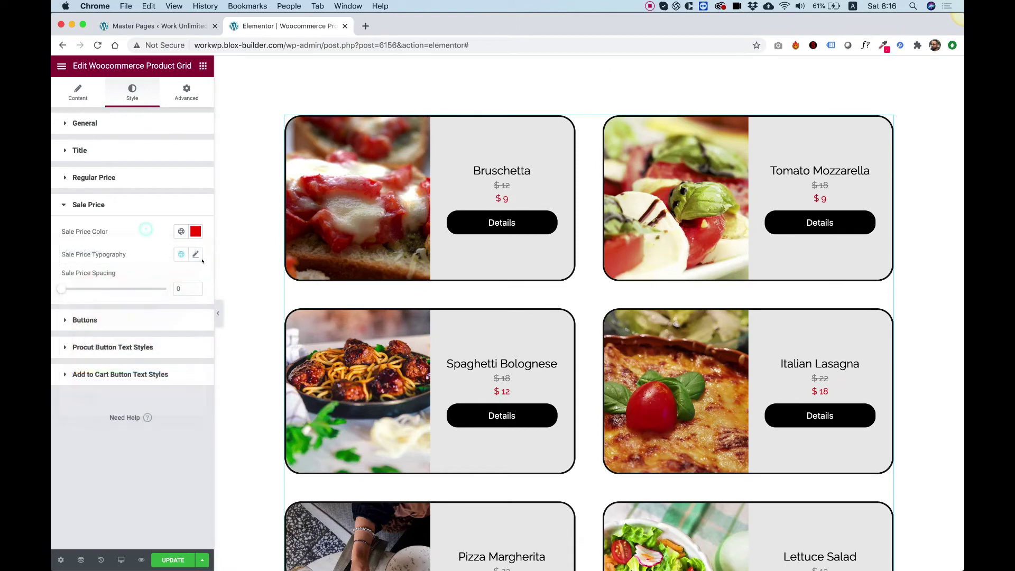
# Step: Enlarge the sale price font size to 31 and set sale price spacing to 1
pyautogui.click(196, 255)
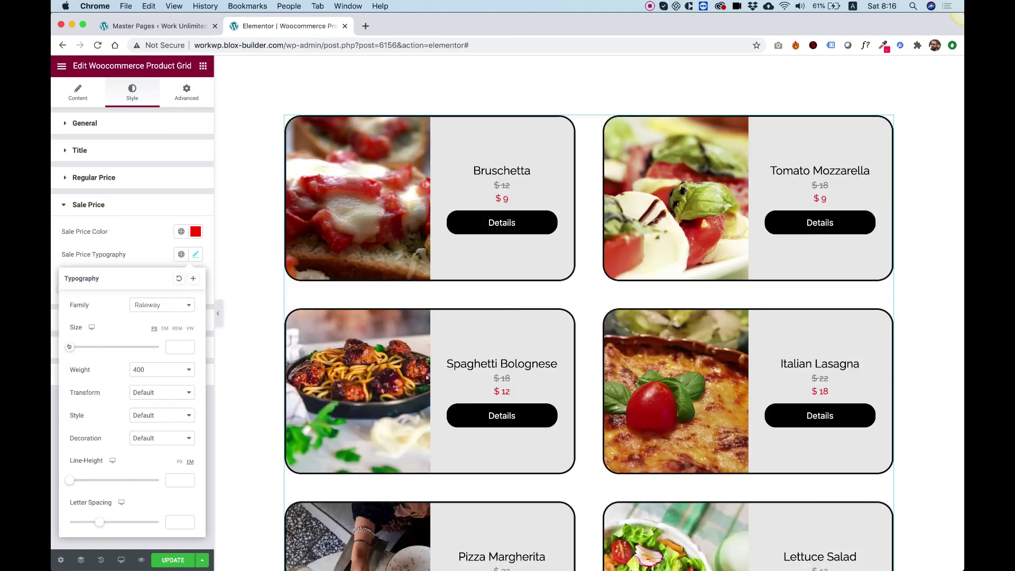
pyautogui.moveTo(69, 347); pyautogui.dragTo(84, 346)
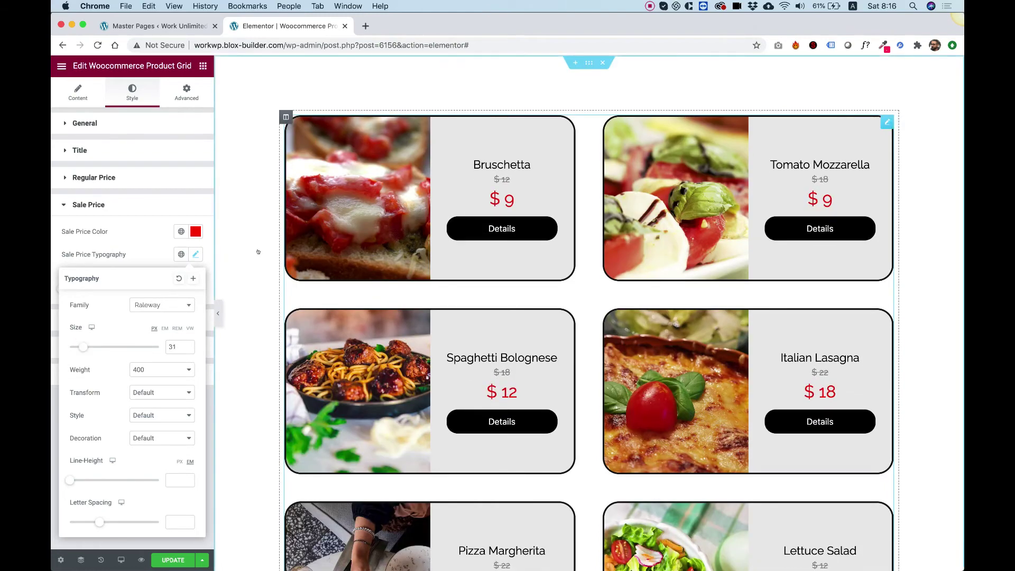
pyautogui.click(144, 251)
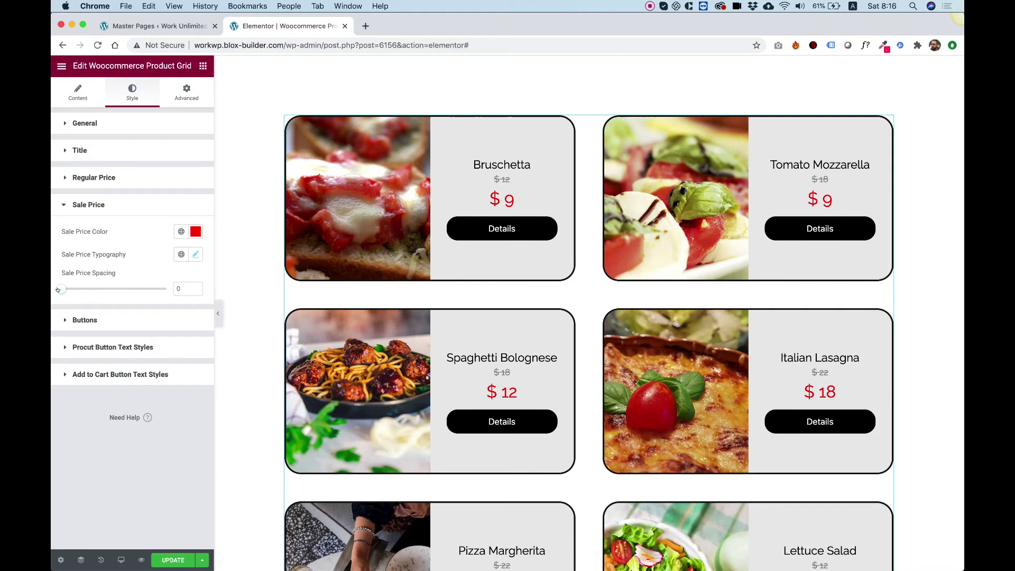
pyautogui.moveTo(56, 290); pyautogui.dragTo(59, 290)
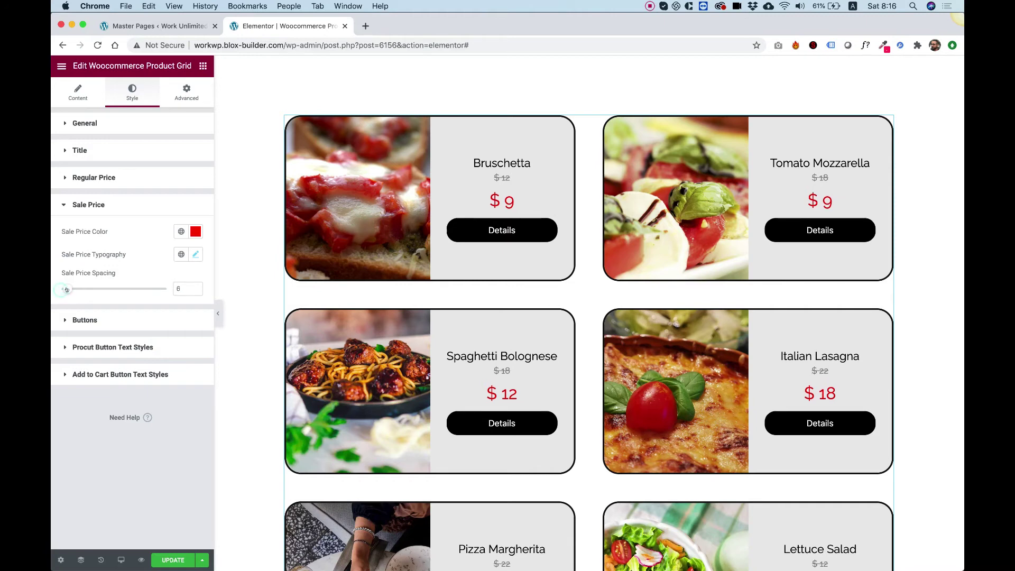
# Step: Give the Details buttons a #FF0000 background, Auto Width style, and unlinked padding
pyautogui.click(91, 323)
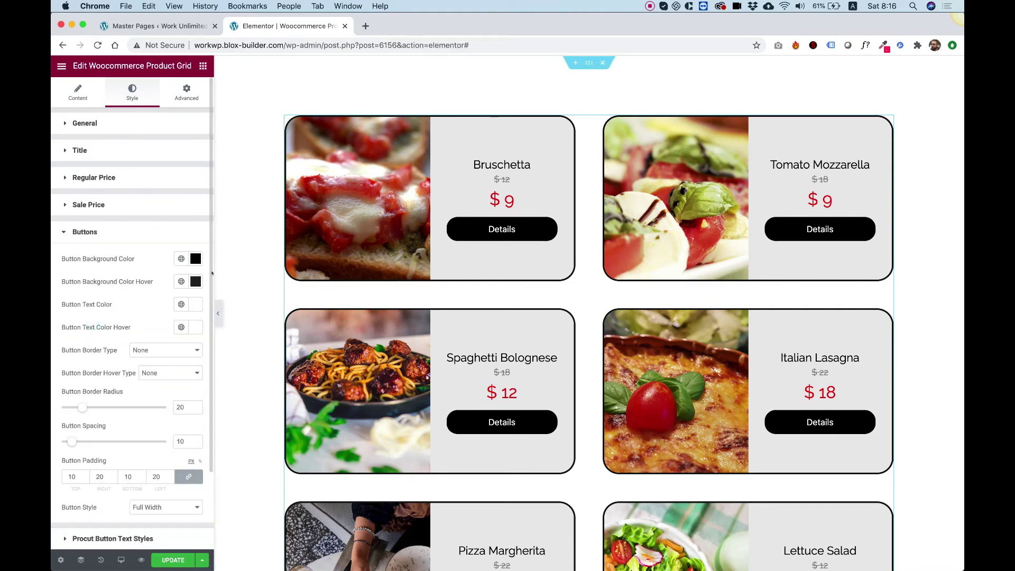
pyautogui.click(196, 258)
pyautogui.write('#FF0000')
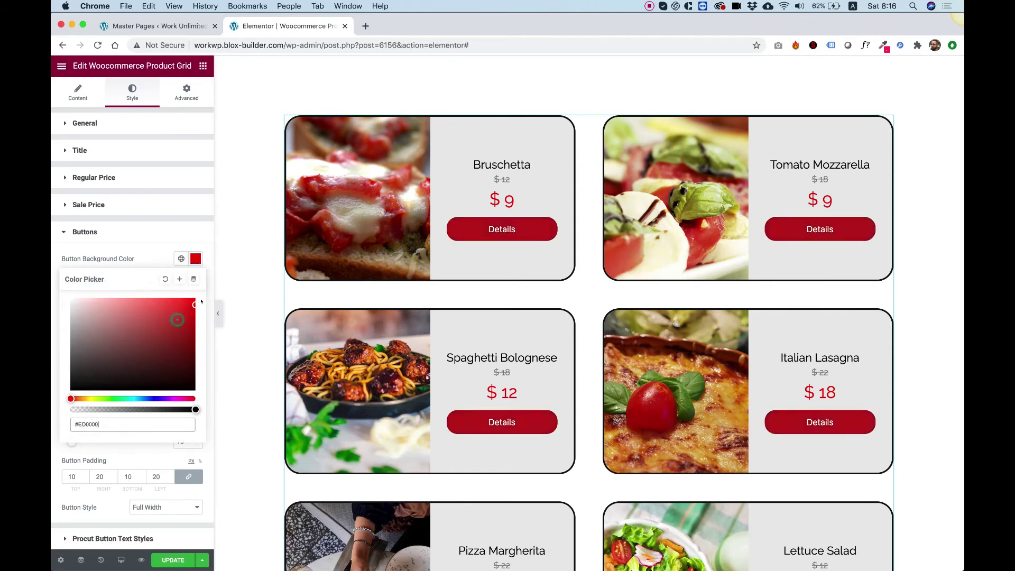
pyautogui.click(142, 263)
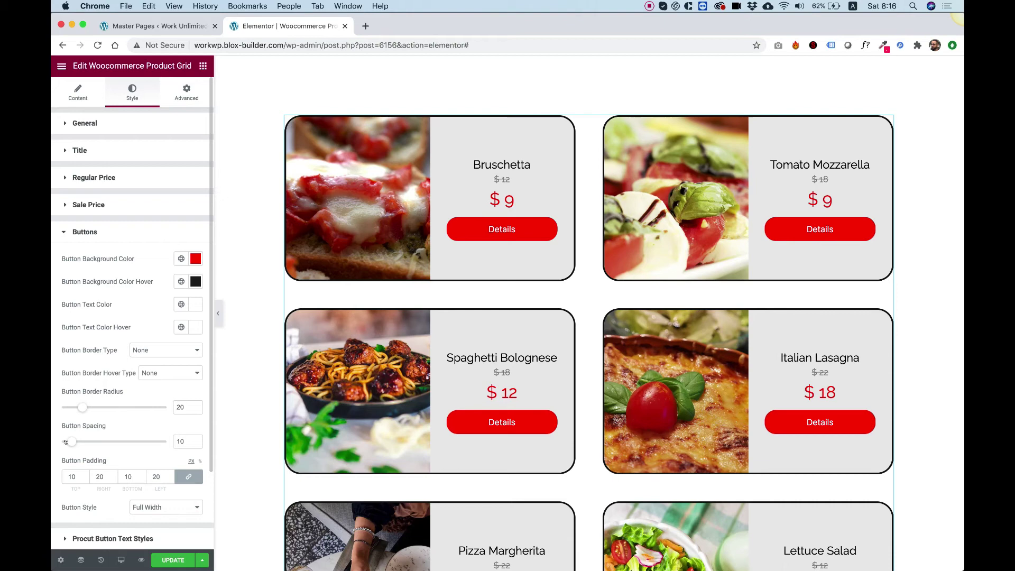
pyautogui.scroll(-1, 82, 455)
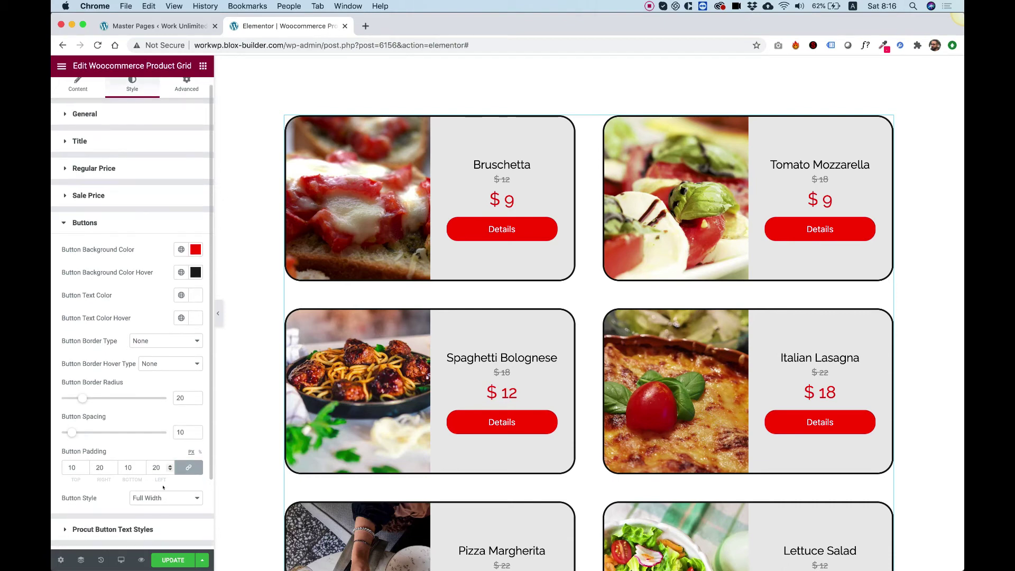
pyautogui.click(135, 499)
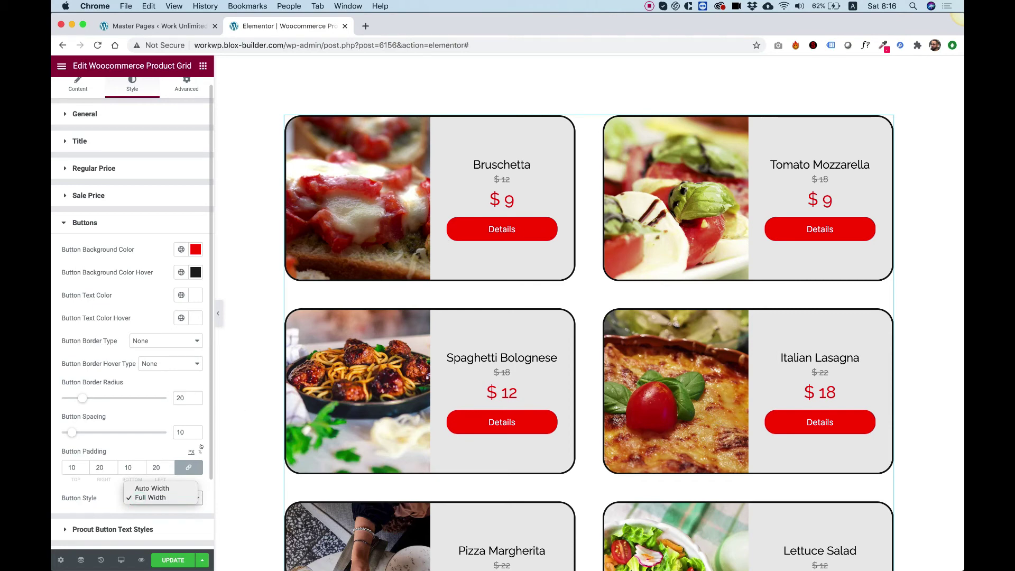
pyautogui.click(154, 488)
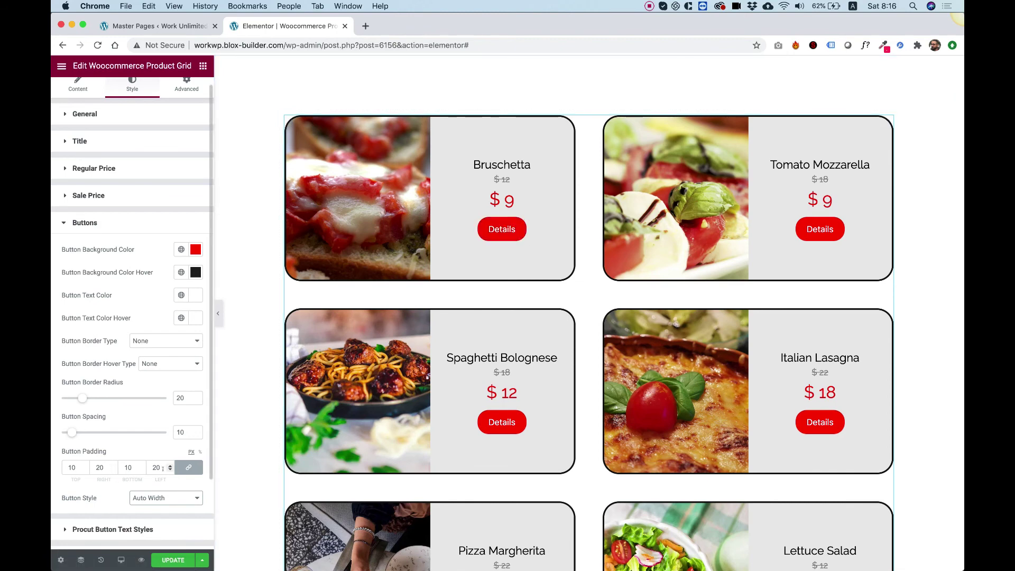
pyautogui.click(180, 464)
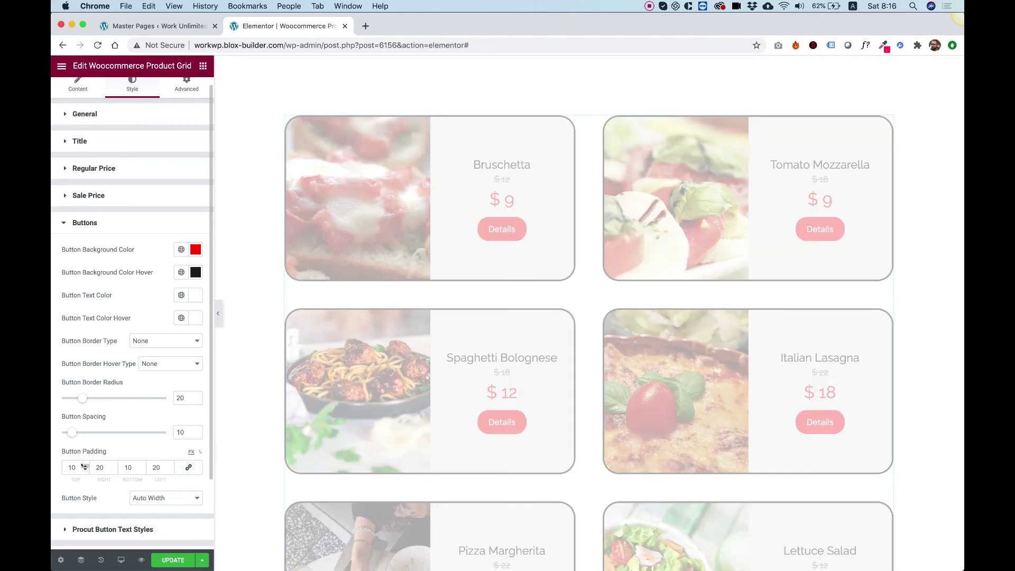